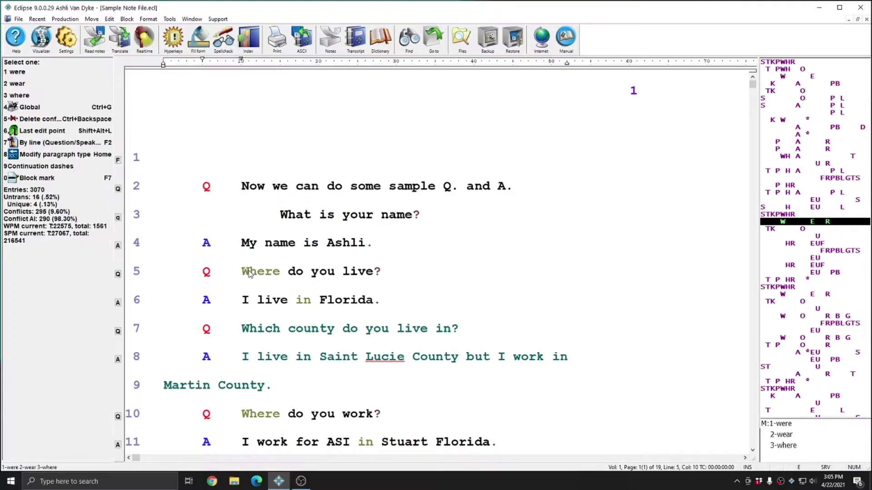
Examine how typed text, conflicts and untranslates are coloured in the first pages of the transcript
{"action": "left_click", "coordinate": [244, 166]}
{"action": "left_click_drag", "start_coordinate": [243, 166], "coordinate": [447, 170]}
{"action": "left_click", "coordinate": [450, 168]}
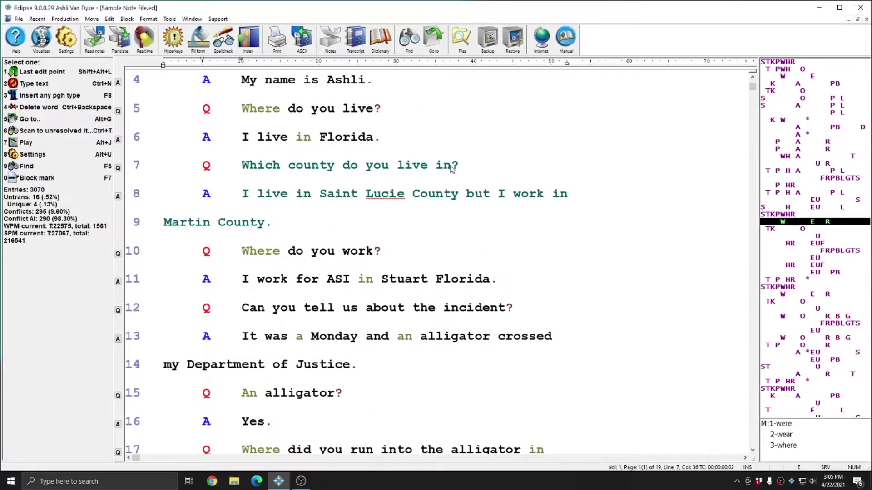
{"action": "scroll", "coordinate": [337, 243], "scroll_direction": "down", "scroll_amount": 6}
{"action": "scroll", "coordinate": [337, 243], "scroll_direction": "down", "scroll_amount": 4}
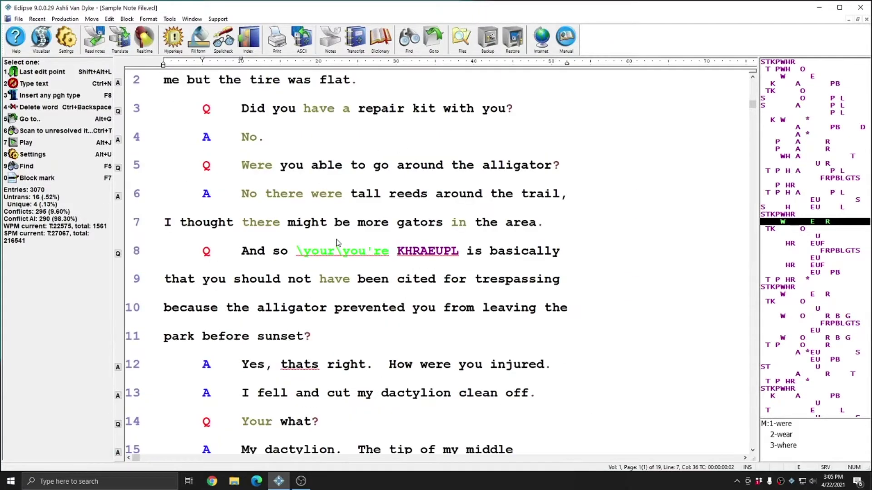
{"action": "left_click", "coordinate": [303, 230]}
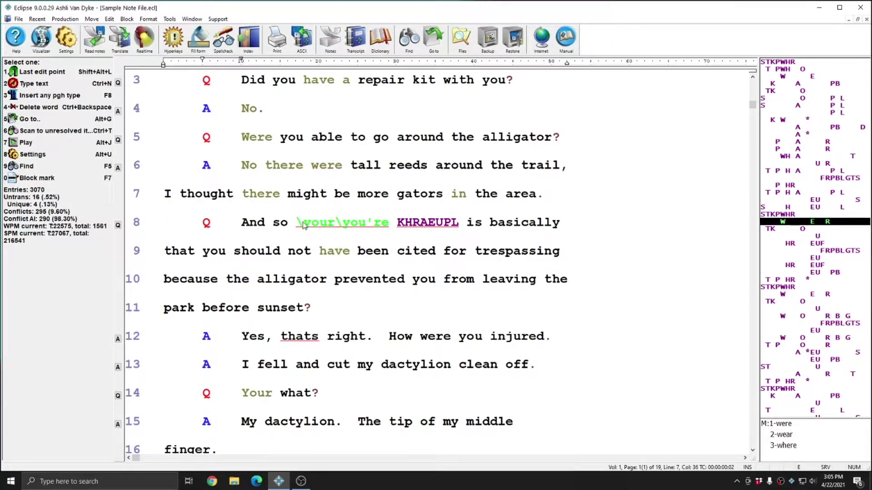
{"action": "scroll", "coordinate": [399, 237], "scroll_direction": "down", "scroll_amount": 3}
{"action": "scroll", "coordinate": [399, 239], "scroll_direction": "up", "scroll_amount": 12}
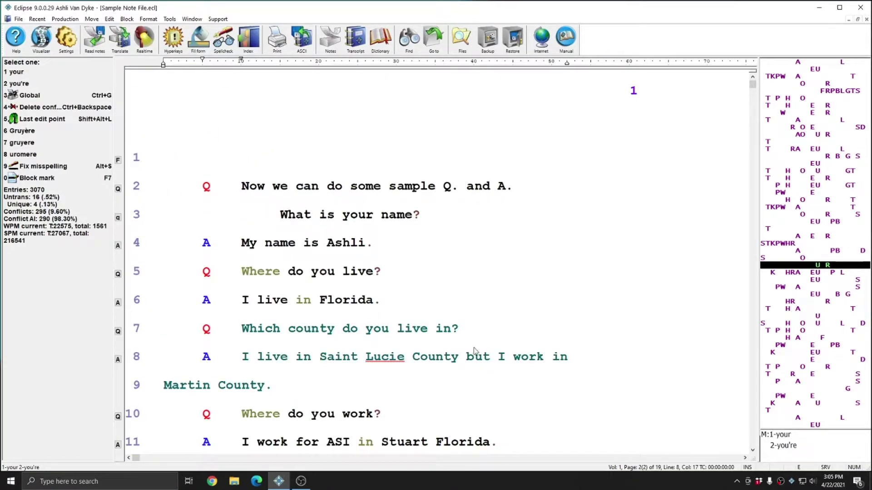
Scan forward from the word "Now" in the first question through the next two non-resolved translations
{"action": "left_click", "coordinate": [245, 199]}
{"action": "left_click", "coordinate": [243, 186]}
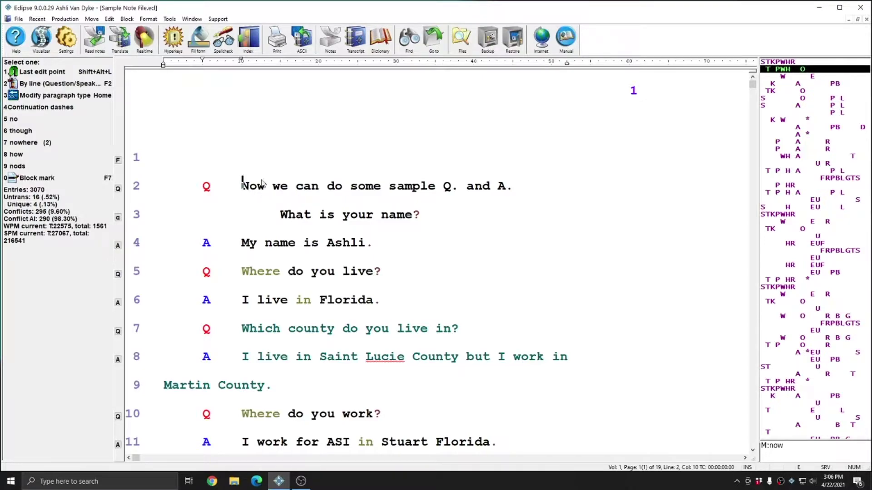
{"action": "left_click", "coordinate": [91, 19]}
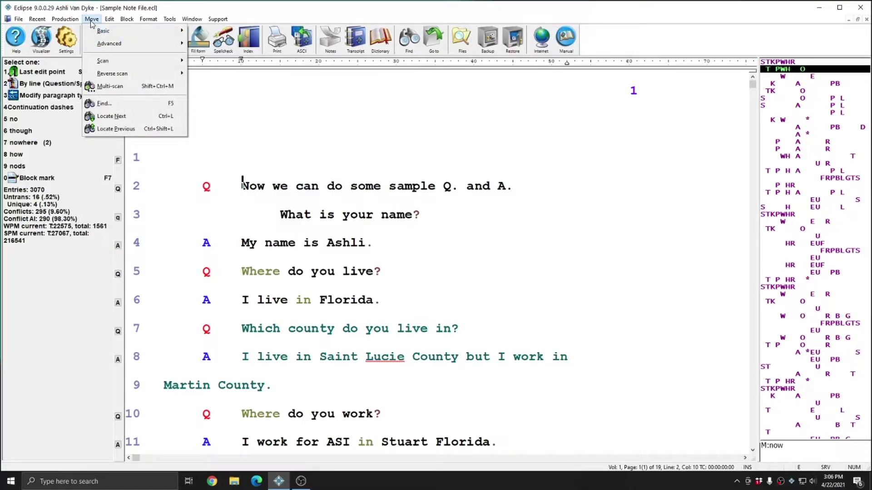
{"action": "mouse_move", "coordinate": [163, 78]}
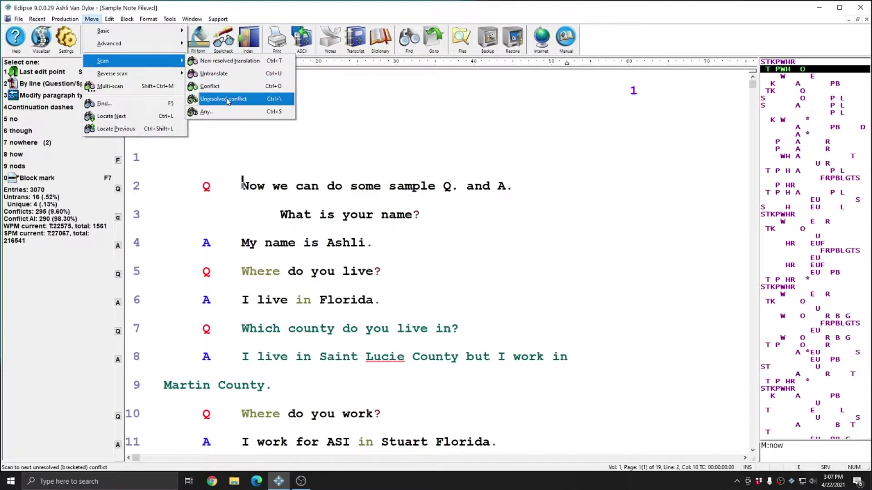
{"action": "left_click", "coordinate": [213, 63]}
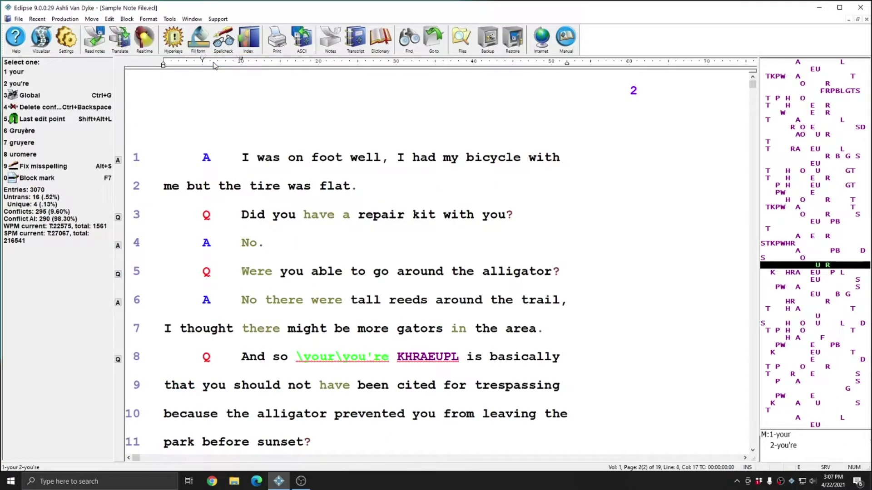
{"action": "left_click", "coordinate": [92, 19]}
{"action": "mouse_move", "coordinate": [103, 60]}
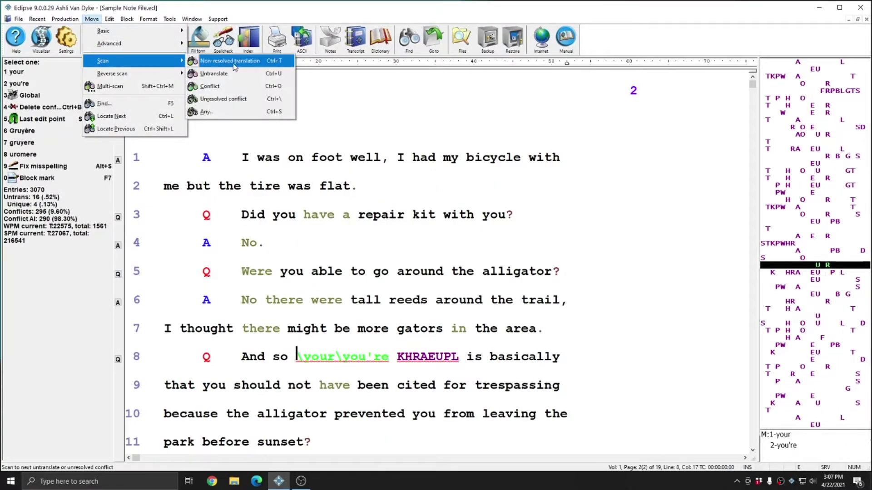
{"action": "left_click", "coordinate": [239, 63]}
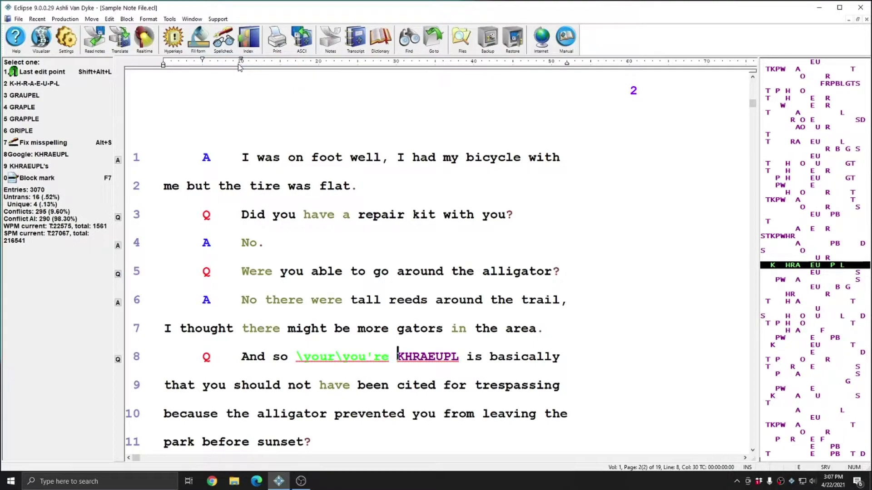
Reverse scan from "basically" on page 2, line 8 to the previous untranslate and from there to the previous non-resolved translation
{"action": "left_click", "coordinate": [497, 357]}
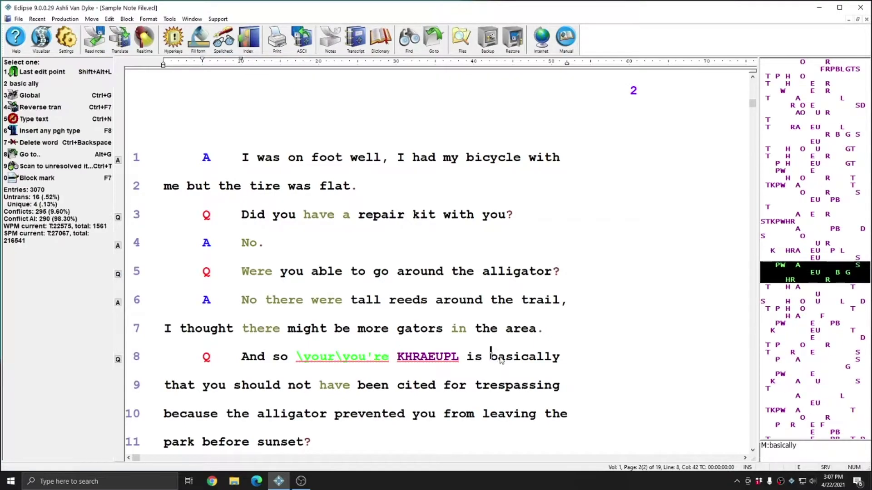
{"action": "left_click", "coordinate": [92, 19]}
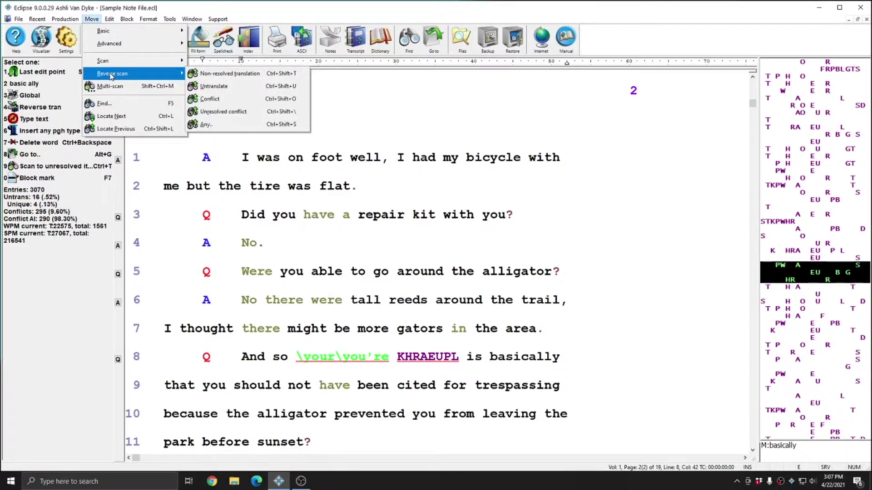
{"action": "left_click", "coordinate": [215, 87]}
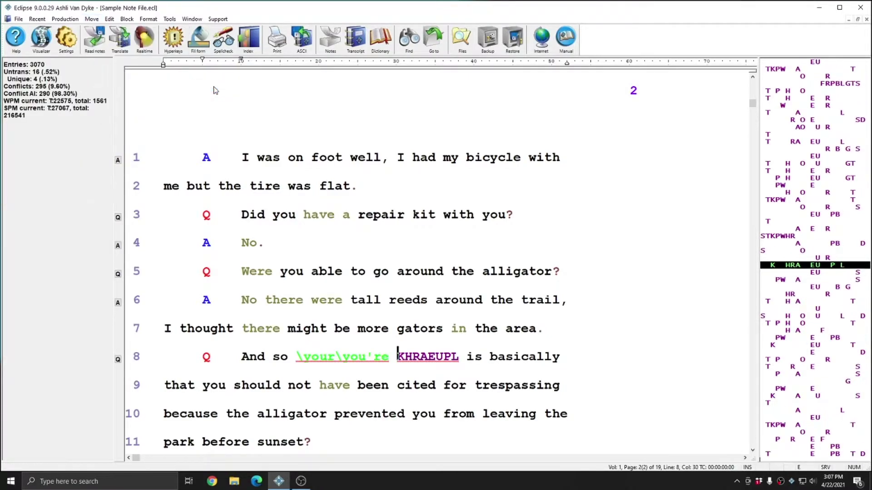
{"action": "left_click", "coordinate": [92, 19]}
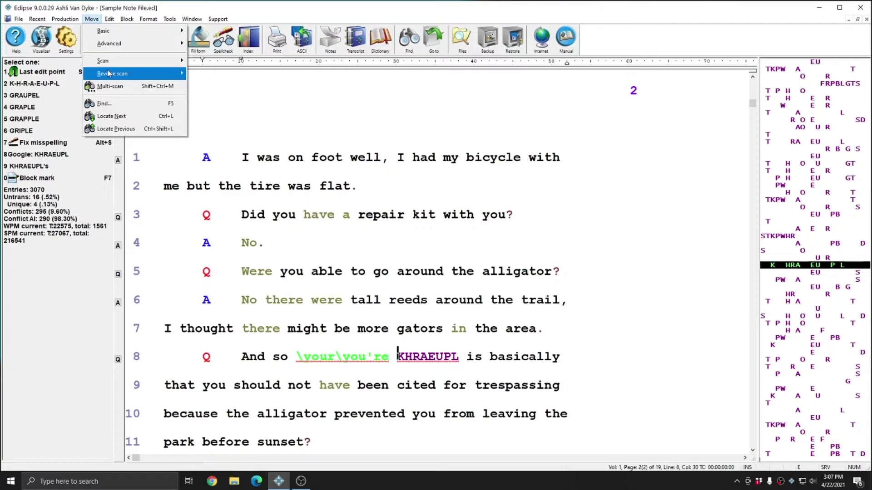
{"action": "mouse_move", "coordinate": [114, 74]}
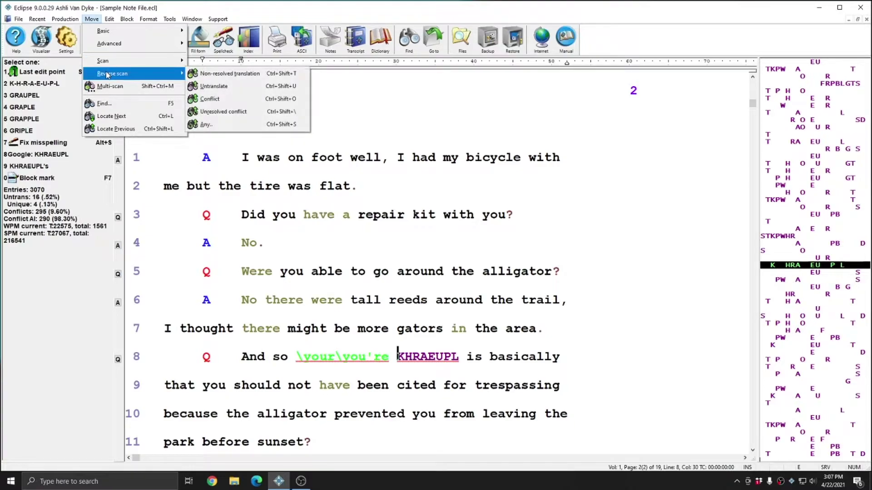
{"action": "left_click", "coordinate": [221, 74]}
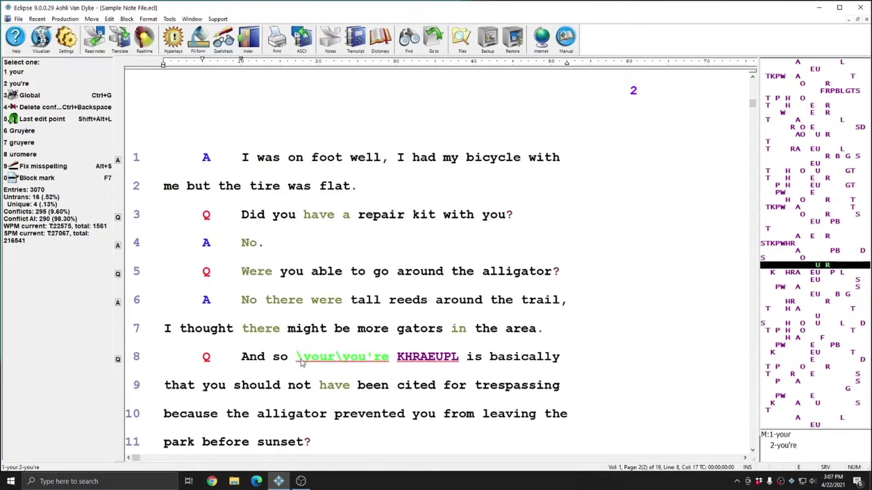
Scan forward to the next conflict and from there to the next untranslate
{"action": "left_click", "coordinate": [96, 21]}
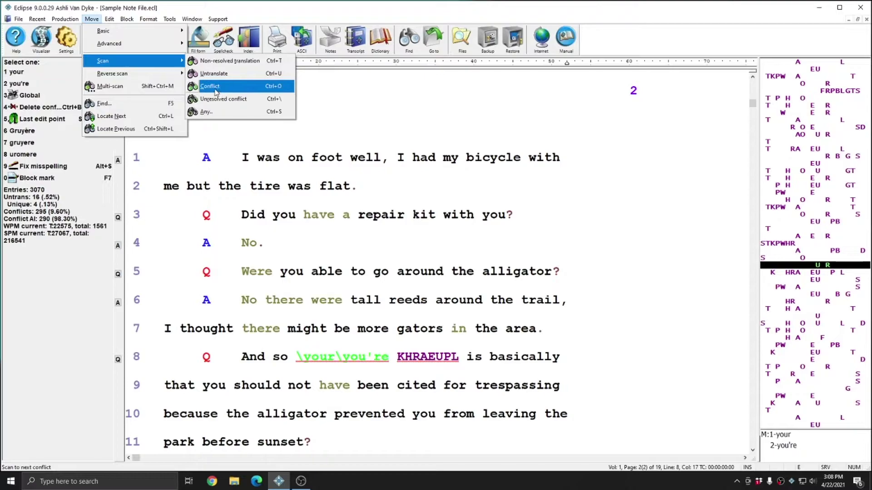
{"action": "left_click", "coordinate": [216, 91]}
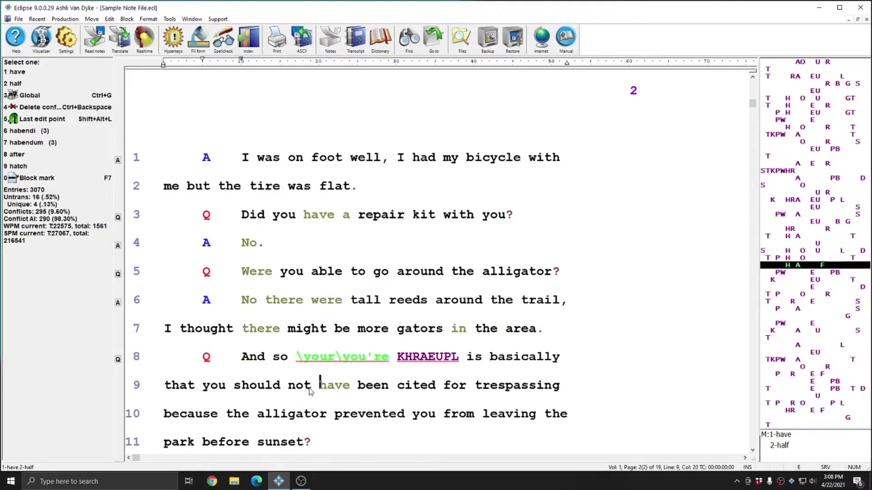
{"action": "left_click", "coordinate": [91, 19]}
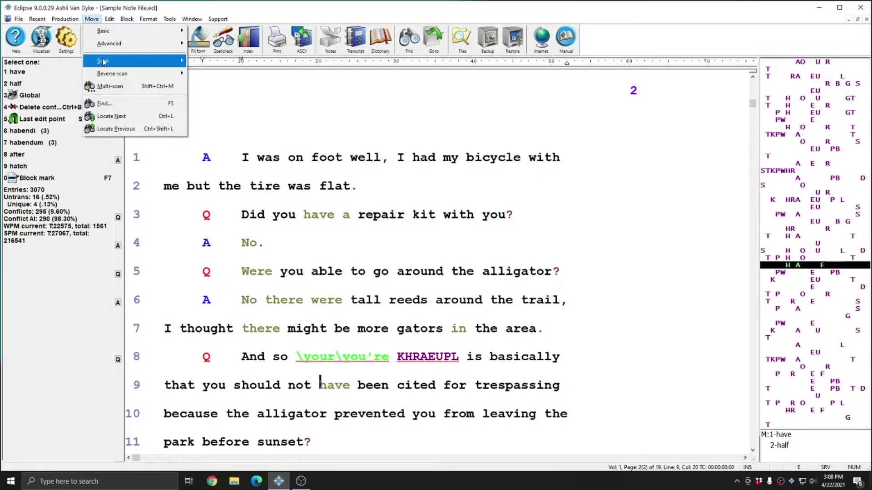
{"action": "mouse_move", "coordinate": [103, 60]}
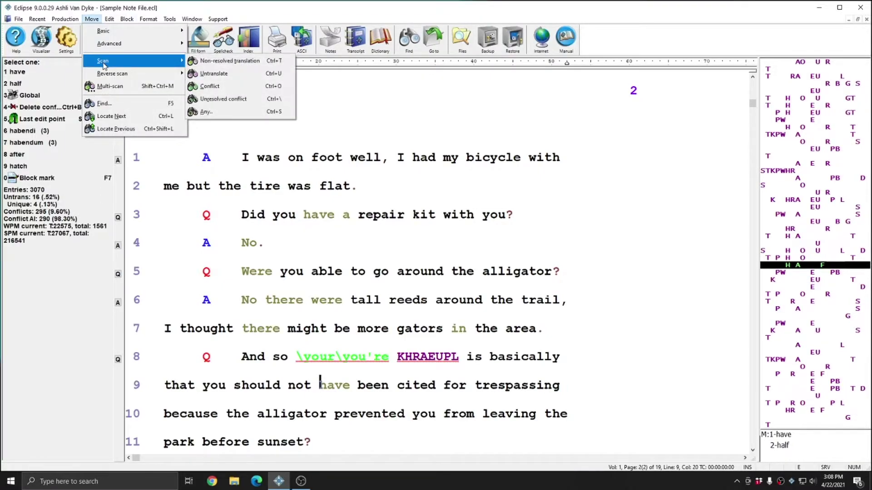
{"action": "left_click", "coordinate": [218, 75]}
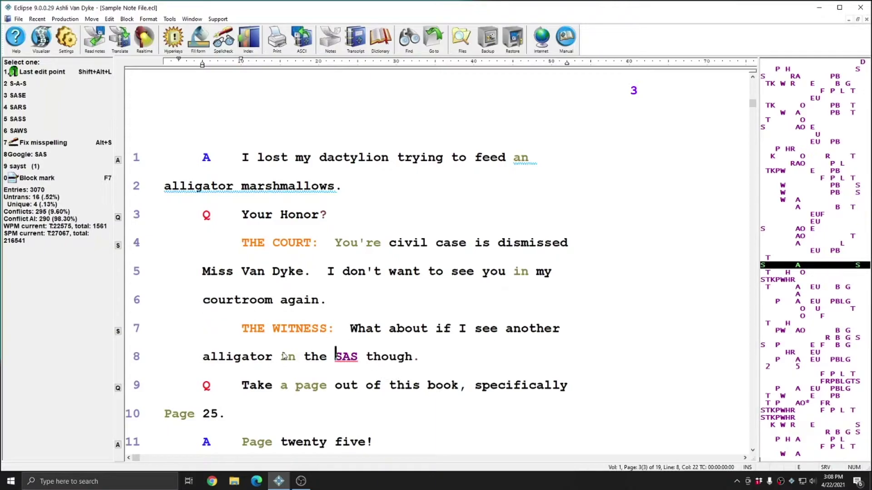
Scan forward to the next unresolved conflict, and reverse scan from it to the previous conflict
{"action": "key", "text": "alt+m"}
{"action": "key", "text": "s"}
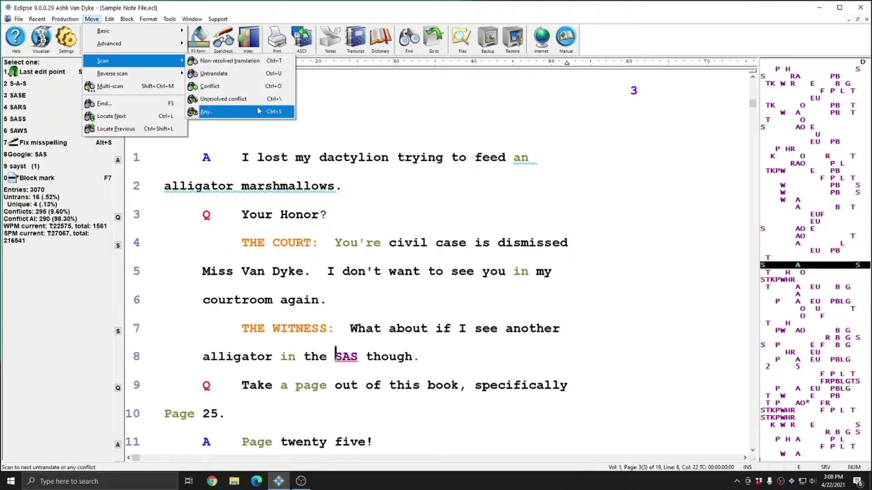
{"action": "left_click", "coordinate": [210, 104]}
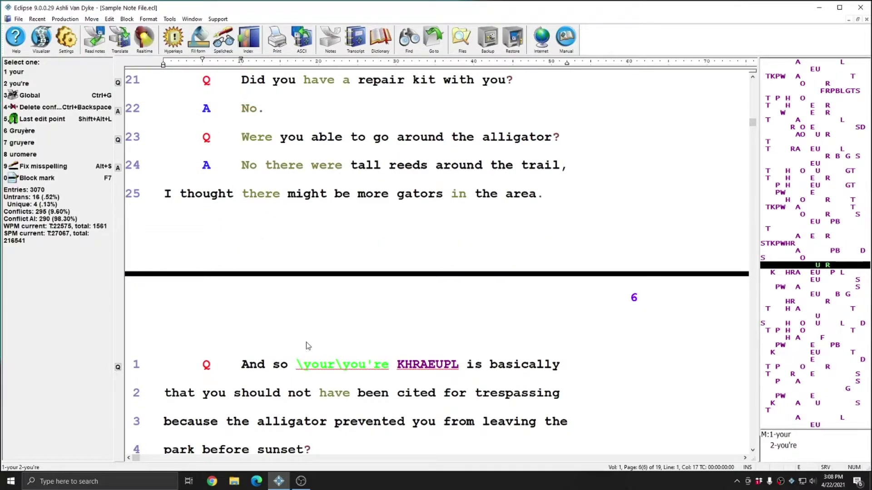
{"action": "left_click", "coordinate": [91, 19]}
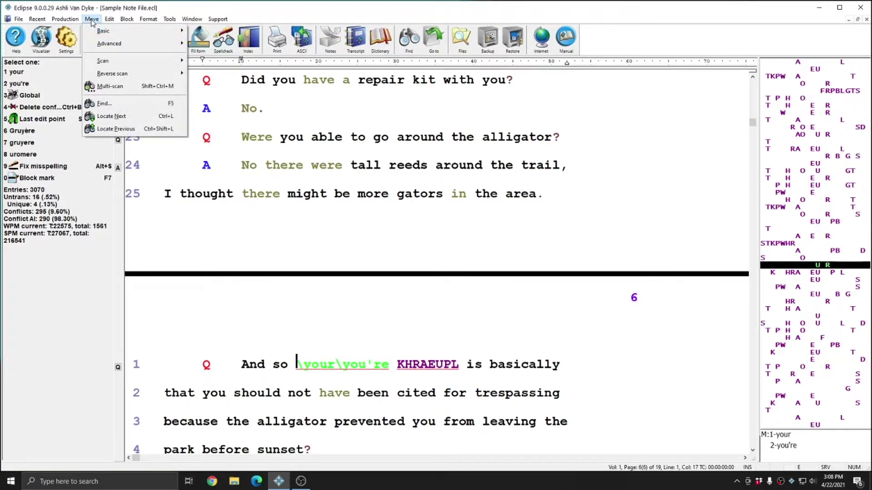
{"action": "mouse_move", "coordinate": [118, 61]}
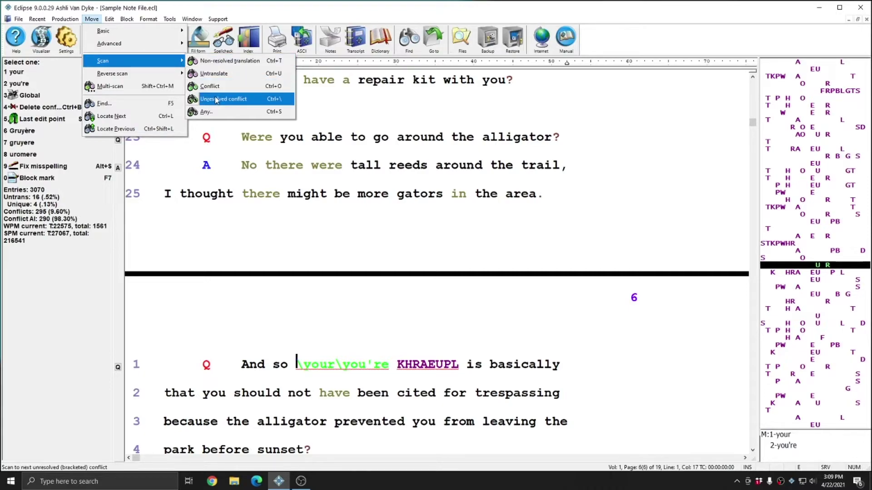
{"action": "mouse_move", "coordinate": [122, 76]}
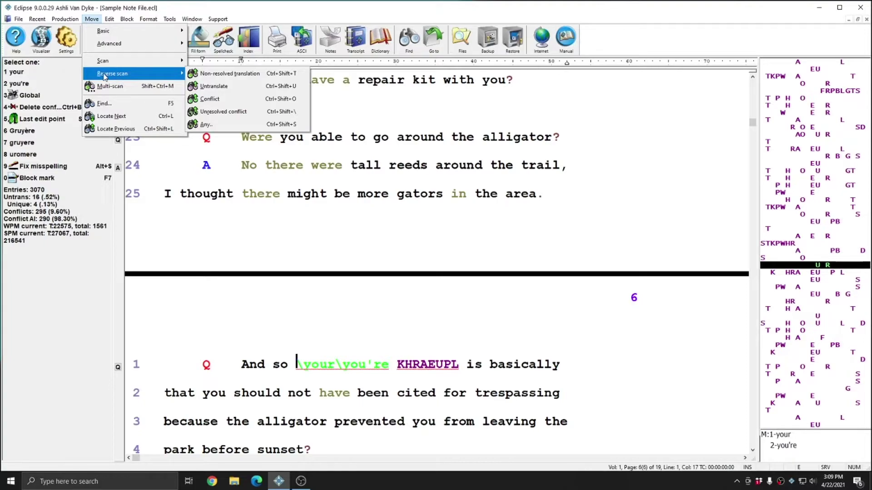
{"action": "left_click", "coordinate": [204, 103]}
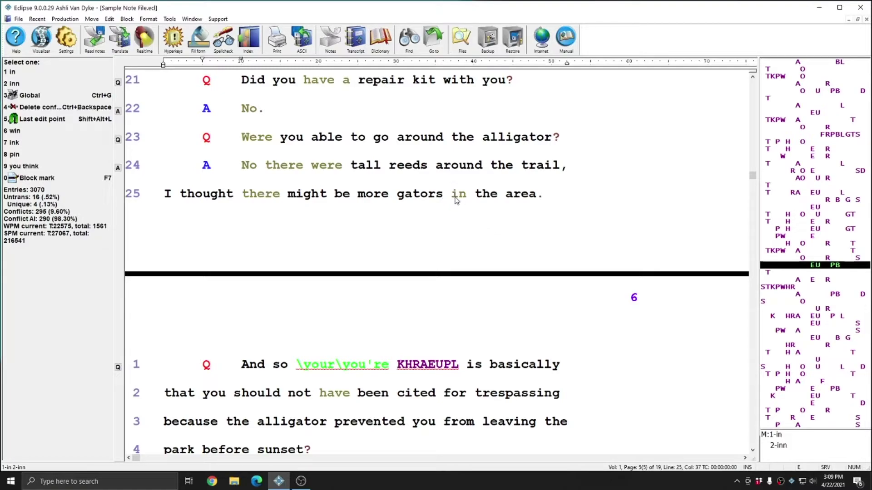
Configure the Any scan to look only for typed in text, and run it from the first page
{"action": "left_click", "coordinate": [92, 20]}
{"action": "mouse_move", "coordinate": [150, 60]}
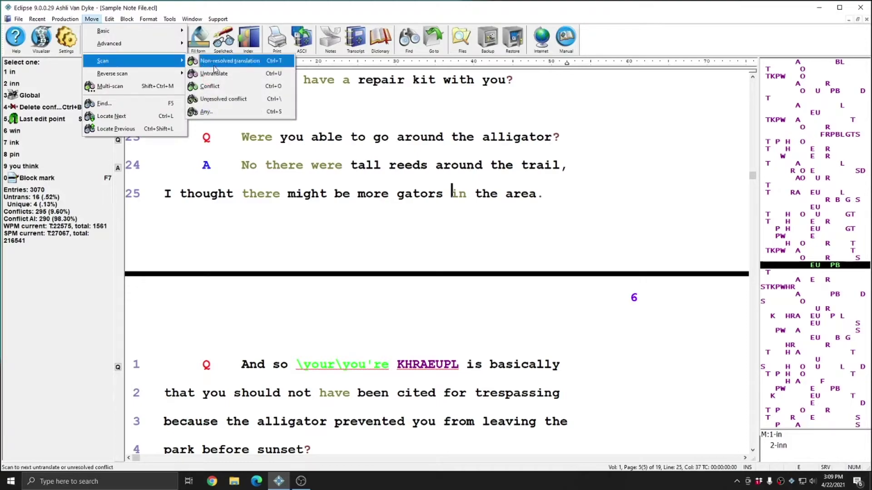
{"action": "left_click", "coordinate": [217, 117]}
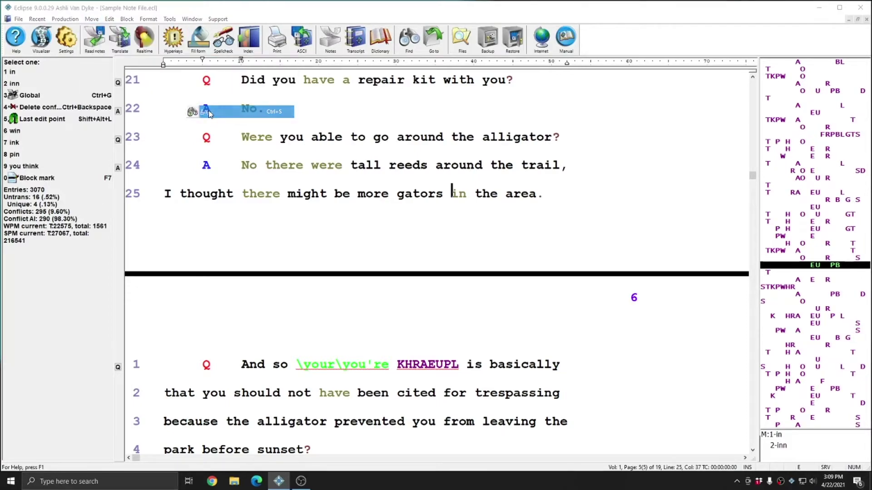
{"action": "left_click_drag", "start_coordinate": [435, 175], "coordinate": [406, 145]}
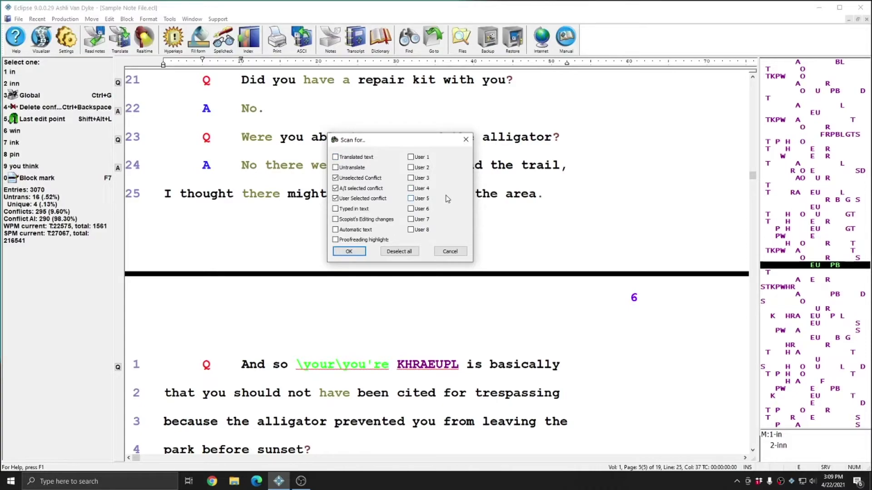
{"action": "left_click", "coordinate": [401, 252]}
{"action": "left_click", "coordinate": [390, 248]}
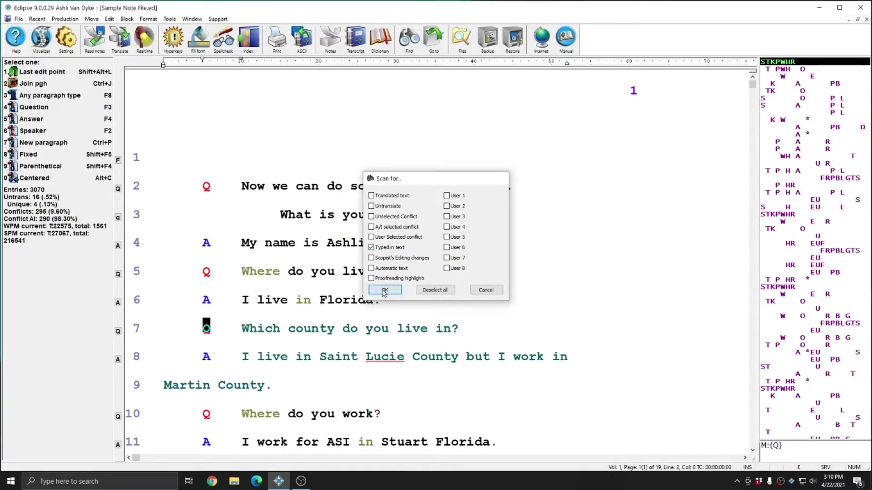
{"action": "left_click", "coordinate": [384, 291]}
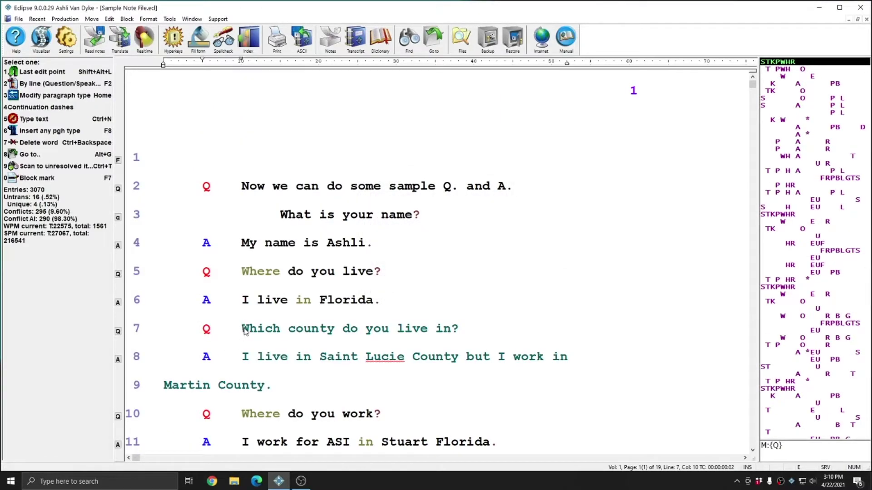
Run the Any scan for typed in text and User 3 from "Now" on page 1, line 2
{"action": "left_click", "coordinate": [242, 186]}
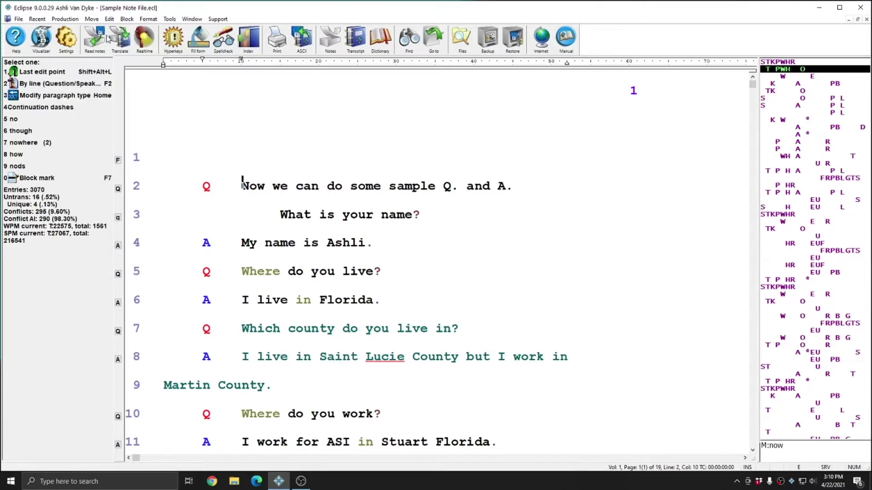
{"action": "left_click", "coordinate": [91, 19]}
{"action": "mouse_move", "coordinate": [109, 61]}
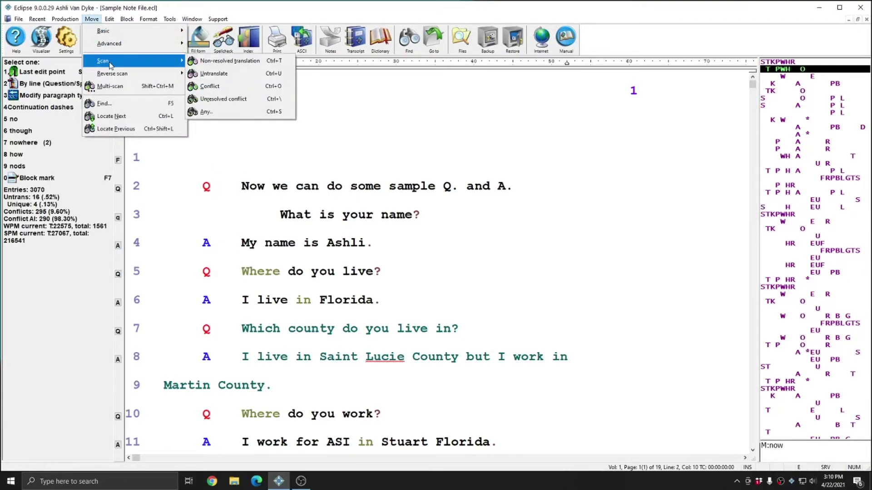
{"action": "left_click", "coordinate": [234, 111]}
{"action": "left_click", "coordinate": [447, 217]}
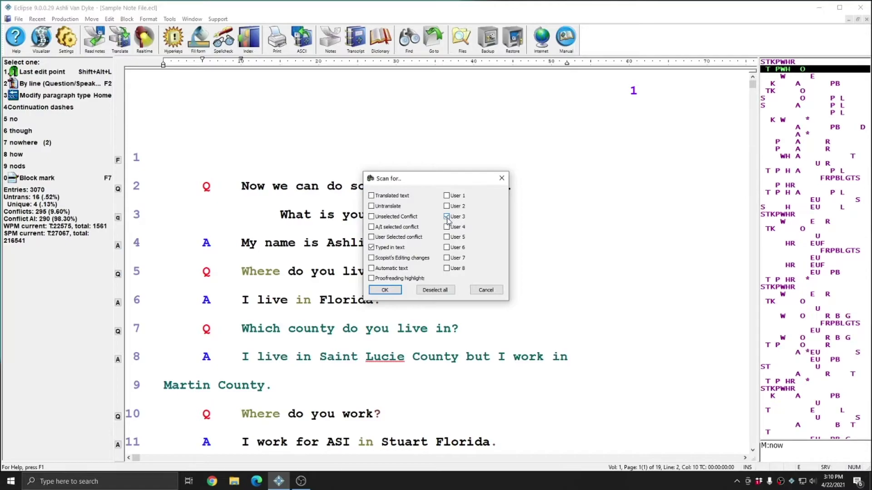
{"action": "left_click", "coordinate": [385, 290]}
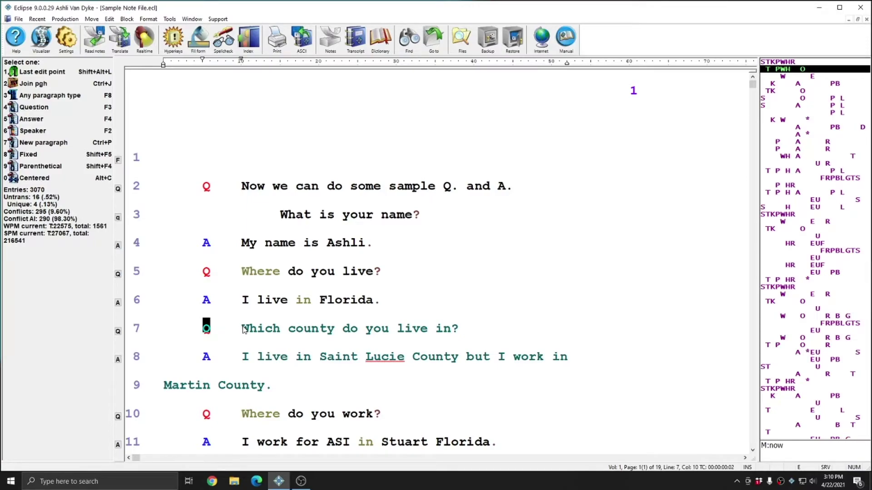
Configure the Any scan to look only for automatic text, leaving out typed in text and User 3, and run it
{"action": "left_click", "coordinate": [92, 19]}
{"action": "mouse_move", "coordinate": [137, 64]}
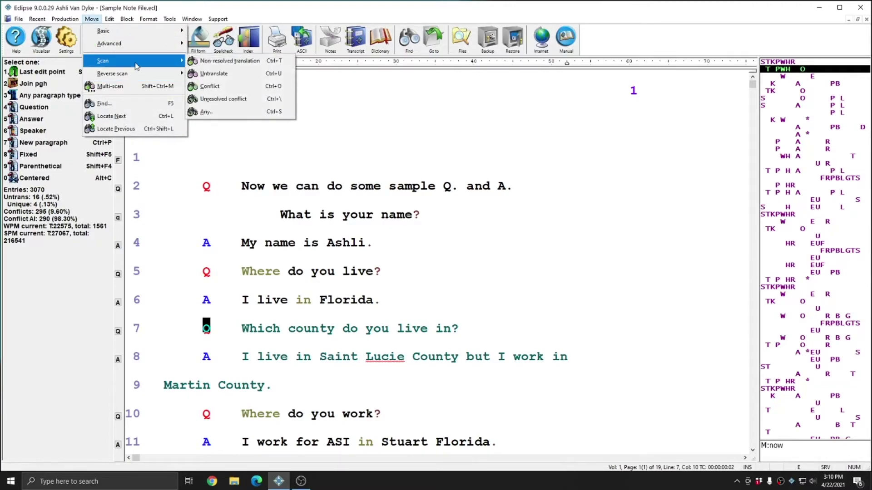
{"action": "left_click", "coordinate": [221, 111]}
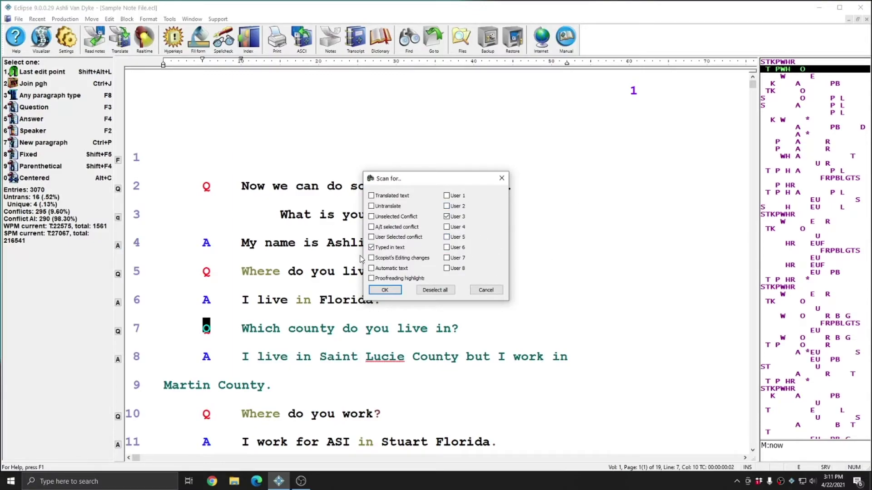
{"action": "left_click", "coordinate": [371, 247]}
{"action": "left_click", "coordinate": [446, 216]}
{"action": "left_click", "coordinate": [371, 268]}
{"action": "left_click", "coordinate": [385, 290]}
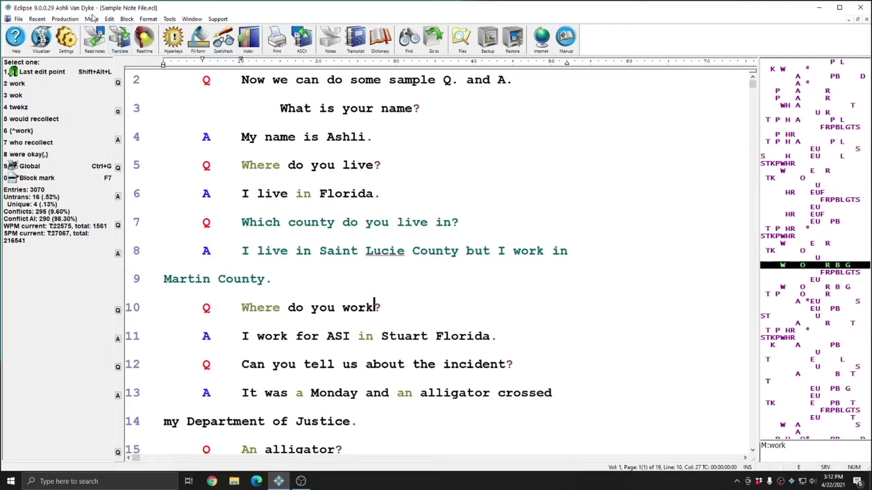
Reverse scan with the Any option from "work" on page 1, line 10 to the previous automatic text
{"action": "left_click", "coordinate": [92, 18]}
{"action": "mouse_move", "coordinate": [110, 79]}
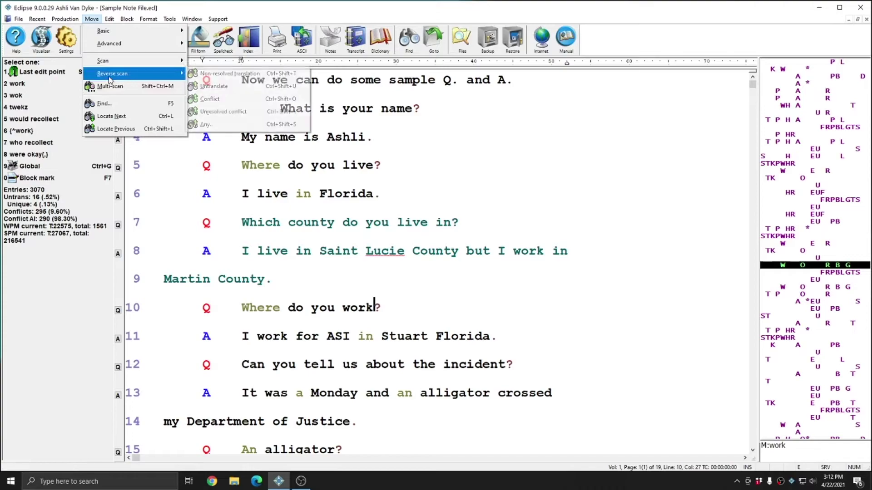
{"action": "left_click", "coordinate": [232, 127]}
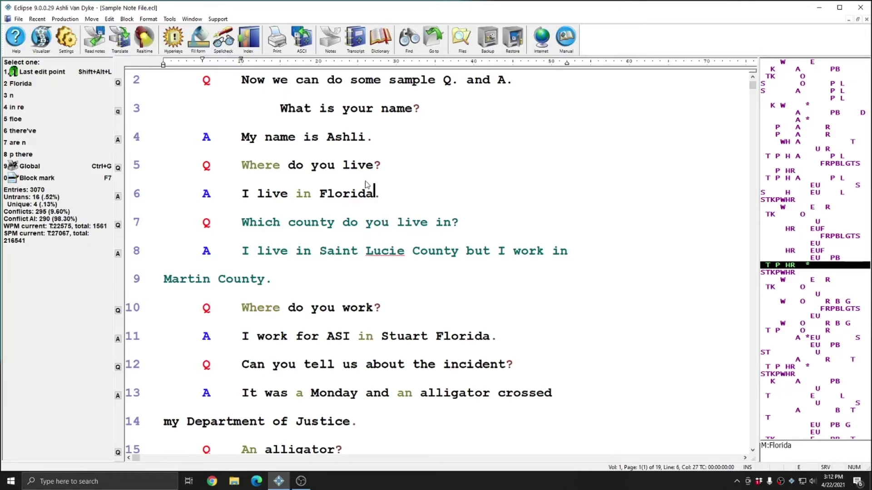
Turn on multi-scan and run the Any scan for automatic text from "do" on page 1, line 5
{"action": "left_click", "coordinate": [92, 19]}
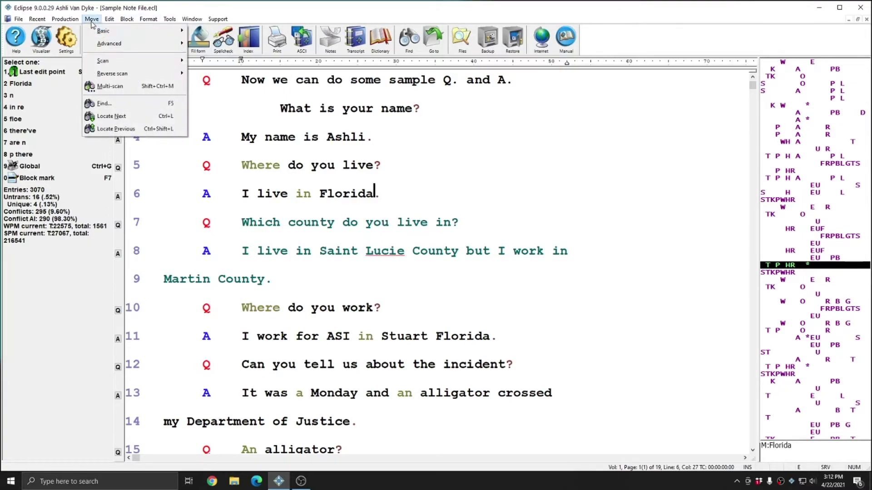
{"action": "left_click", "coordinate": [129, 90]}
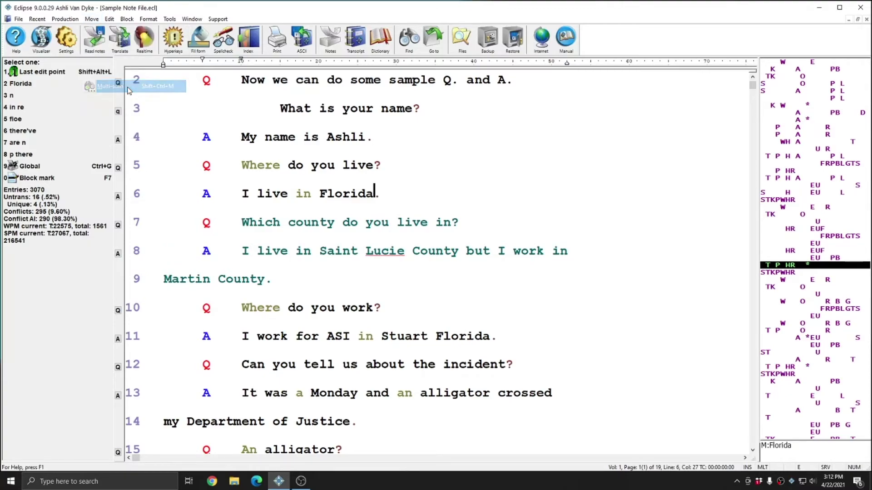
{"action": "left_click", "coordinate": [289, 164]}
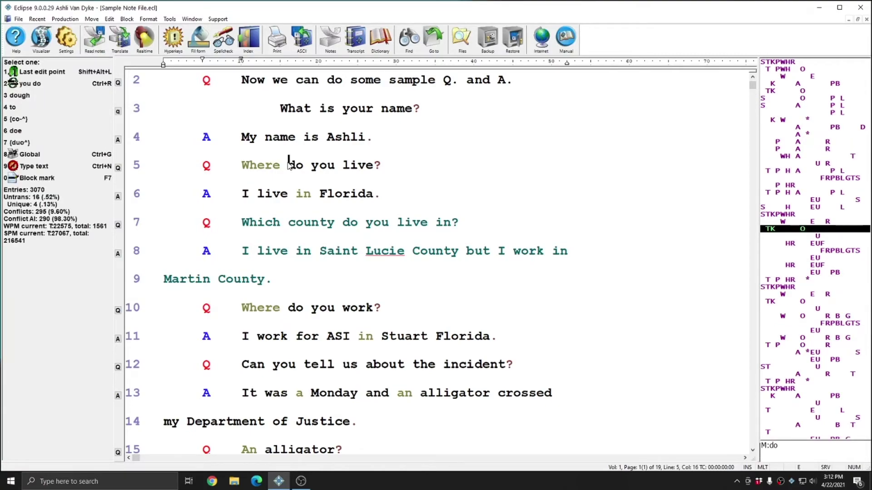
{"action": "key", "text": "ctrl+s"}
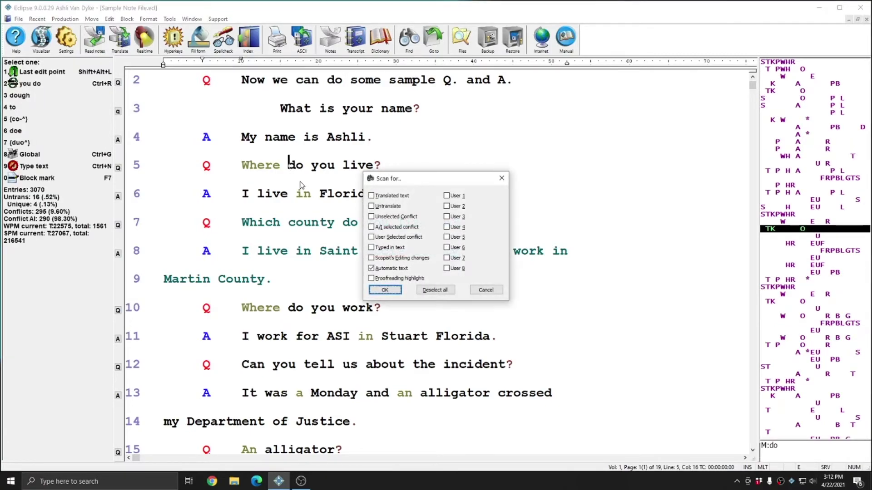
{"action": "key", "text": "Return"}
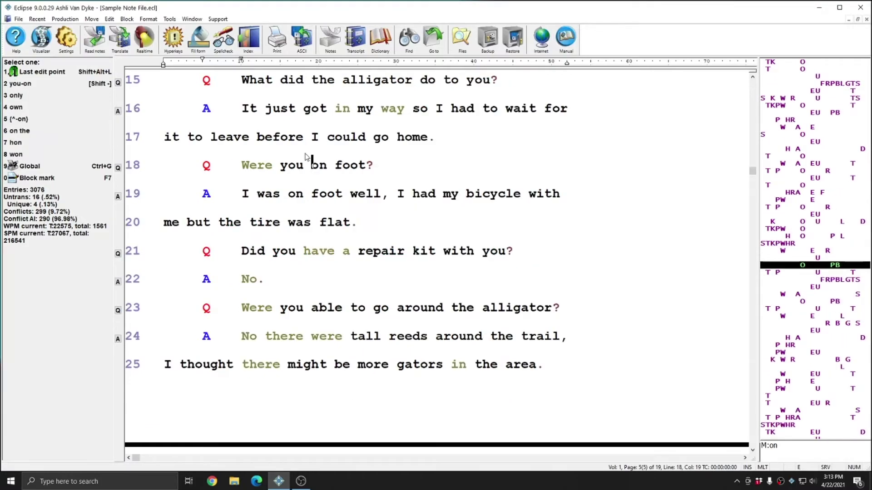
Scan forward from "on foot" on page 5 to the next unresolved conflict and resolve it as "your"
{"action": "left_click", "coordinate": [92, 18]}
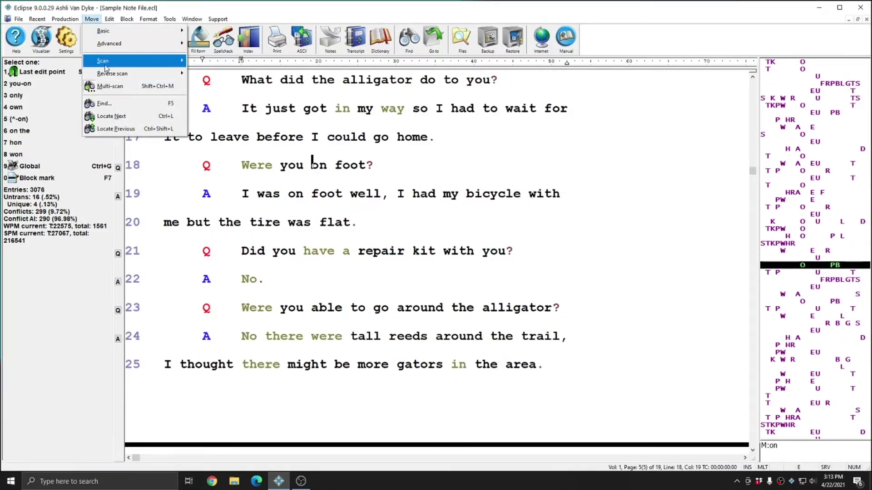
{"action": "mouse_move", "coordinate": [106, 64]}
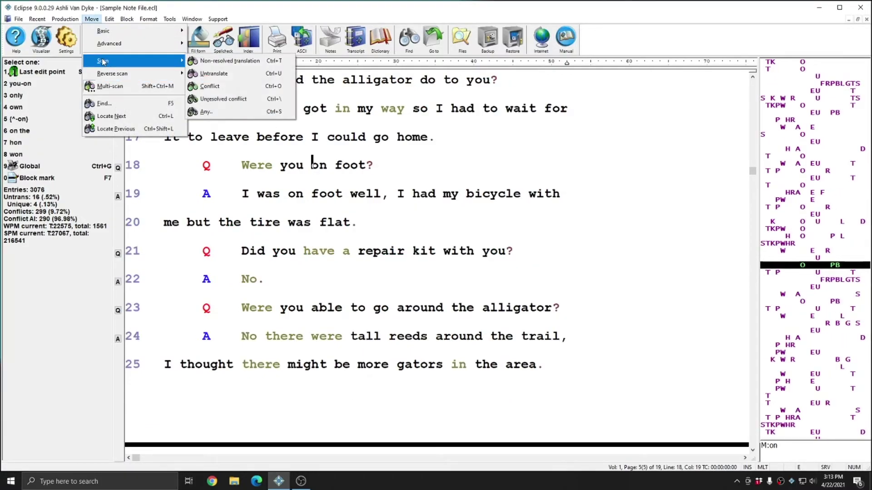
{"action": "left_click", "coordinate": [222, 100]}
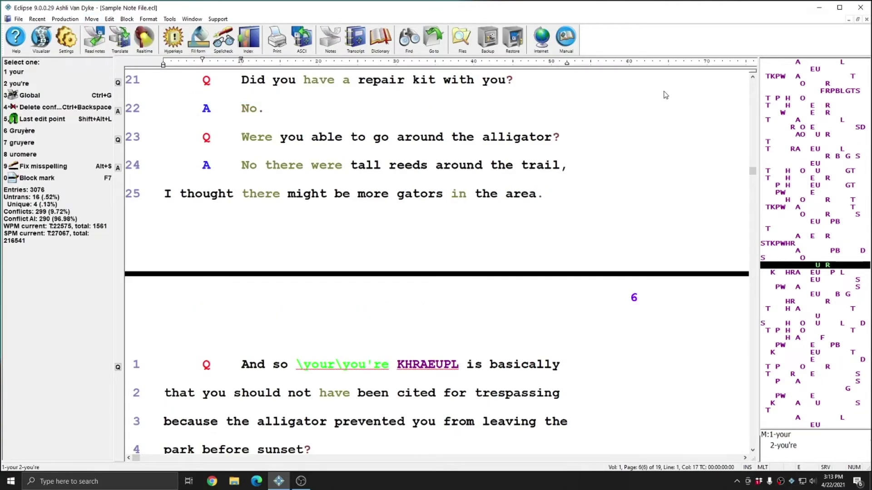
{"action": "key", "text": "1"}
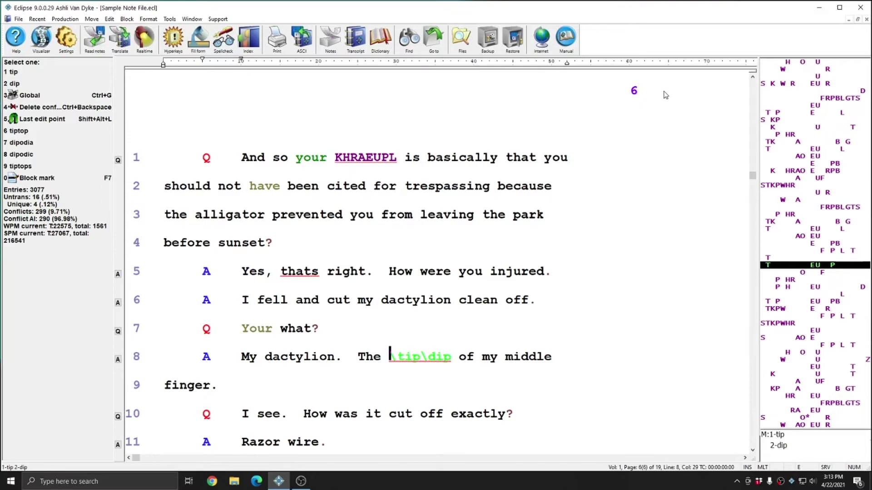